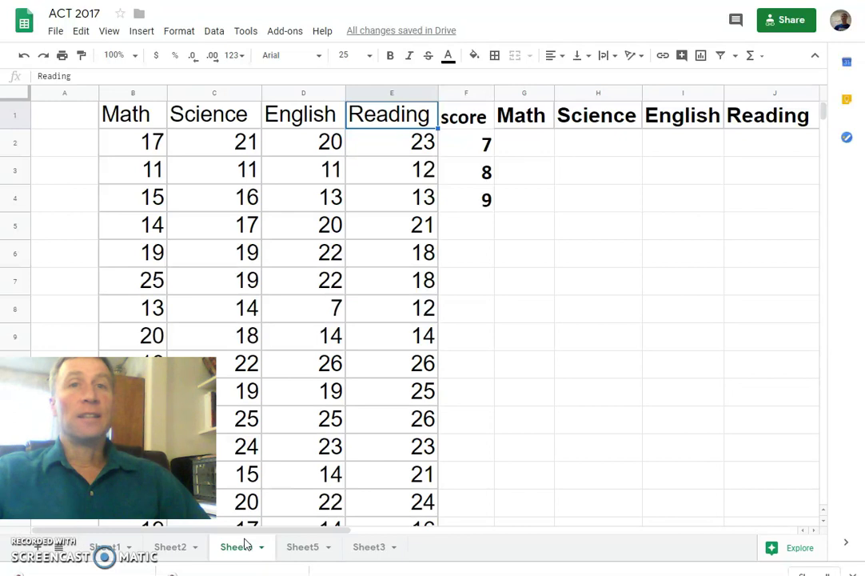
- Review the Math, Science, English and Reading score columns down to the averages row
{"action": "left_click", "coordinate": [273, 544]}
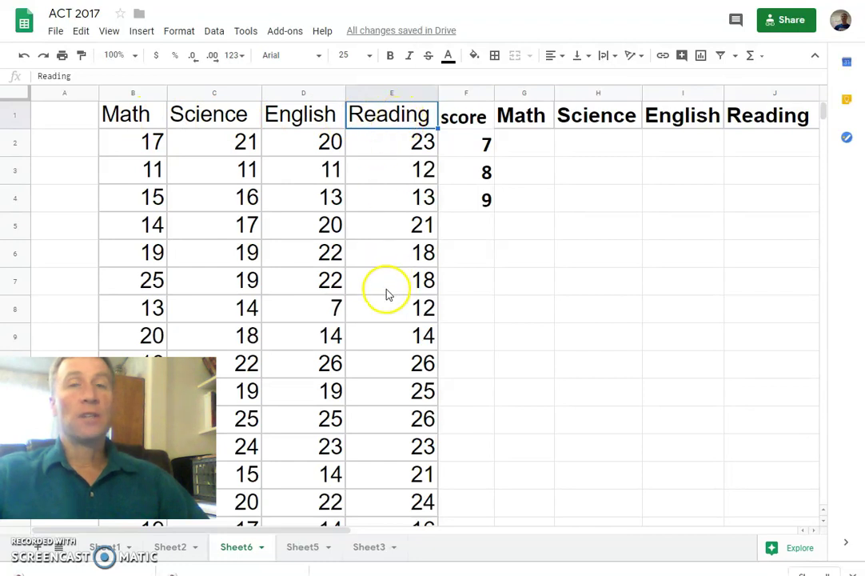
{"action": "scroll", "coordinate": [372, 312], "scroll_direction": "down", "scroll_amount": 10}
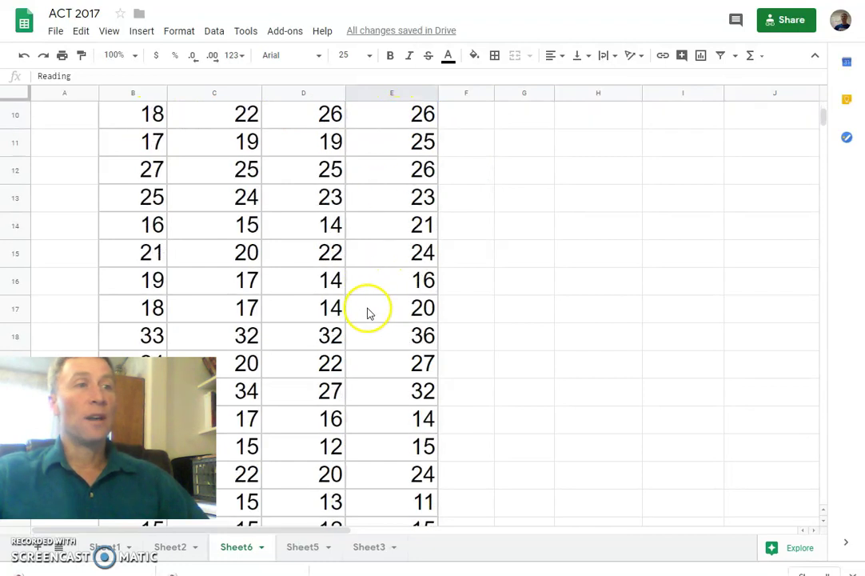
{"action": "scroll", "coordinate": [359, 314], "scroll_direction": "down", "scroll_amount": 20}
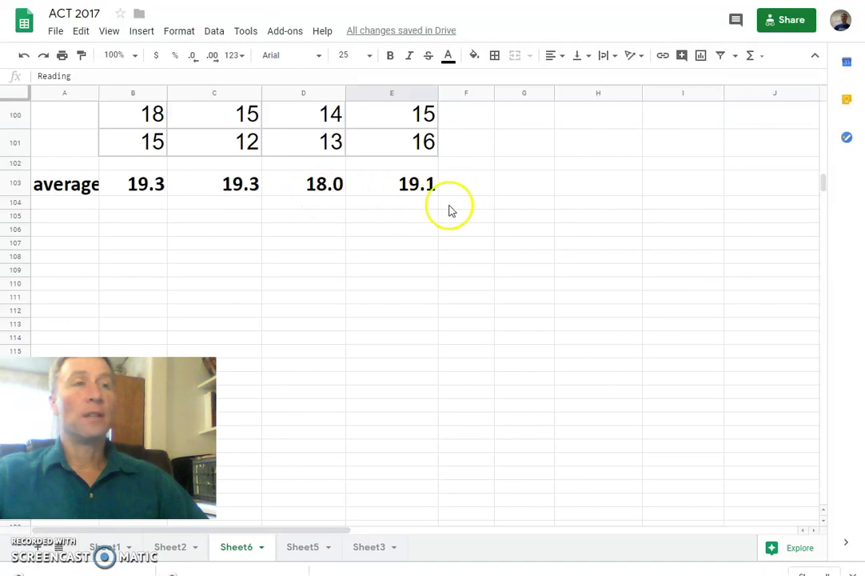
{"action": "scroll", "coordinate": [475, 218], "scroll_direction": "up", "scroll_amount": 8}
{"action": "scroll", "coordinate": [478, 221], "scroll_direction": "up", "scroll_amount": 20}
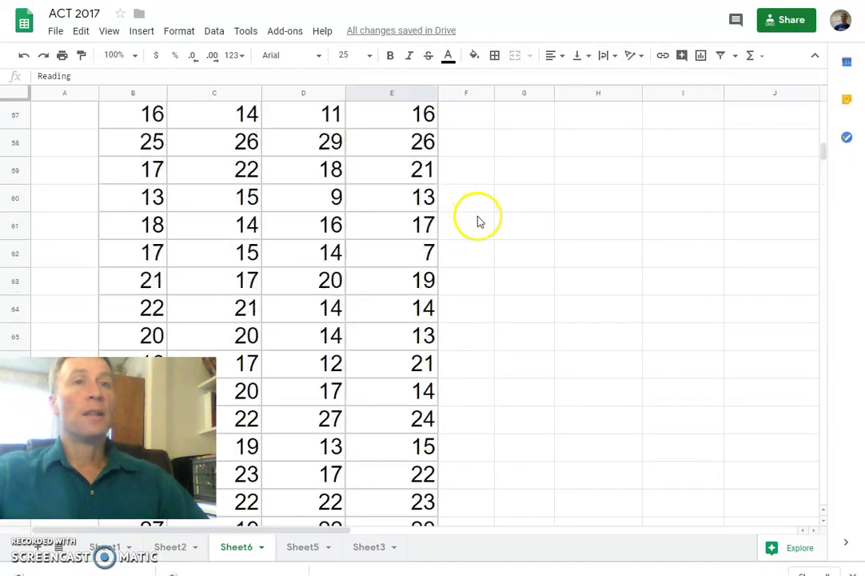
{"action": "scroll", "coordinate": [478, 226], "scroll_direction": "up", "scroll_amount": 2}
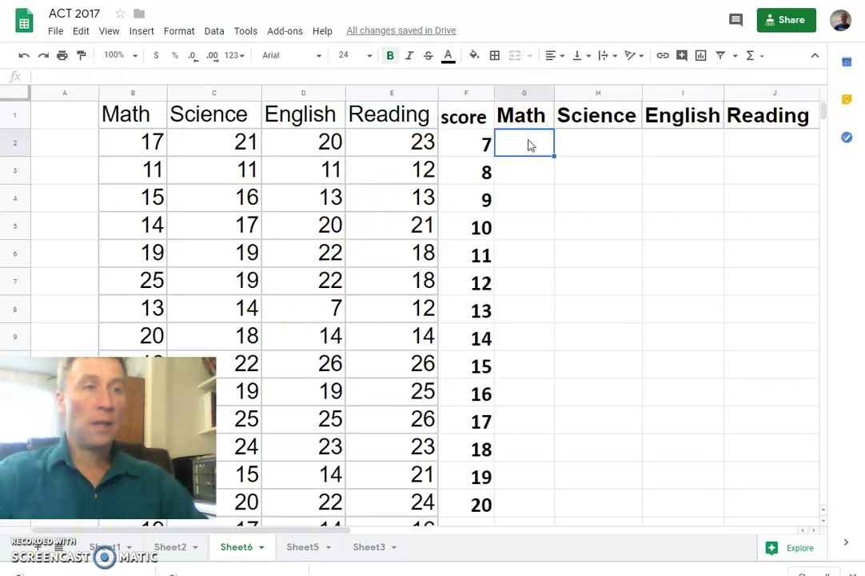
- Start a PERCENTRANK formula in G2 with the Math scores in B2:B101 as its data range
{"action": "type", "text": "=per"}
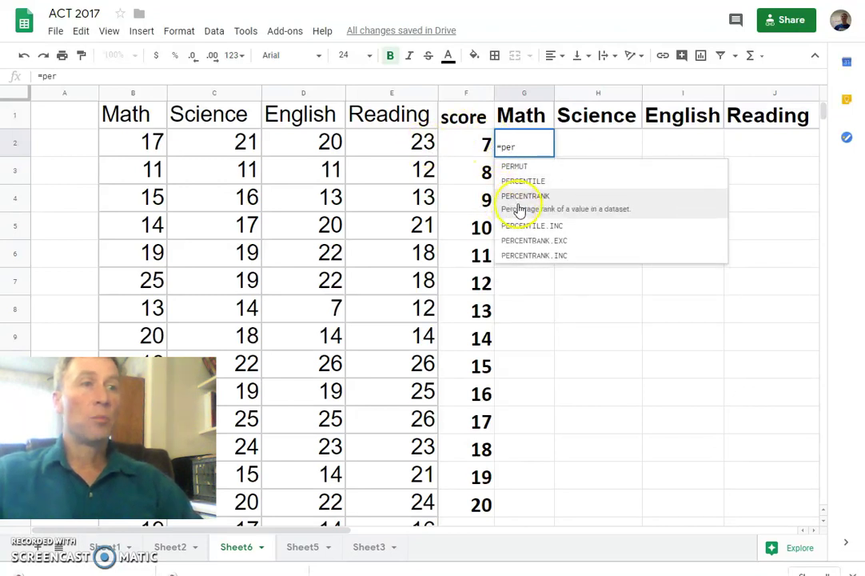
{"action": "left_click", "coordinate": [523, 213]}
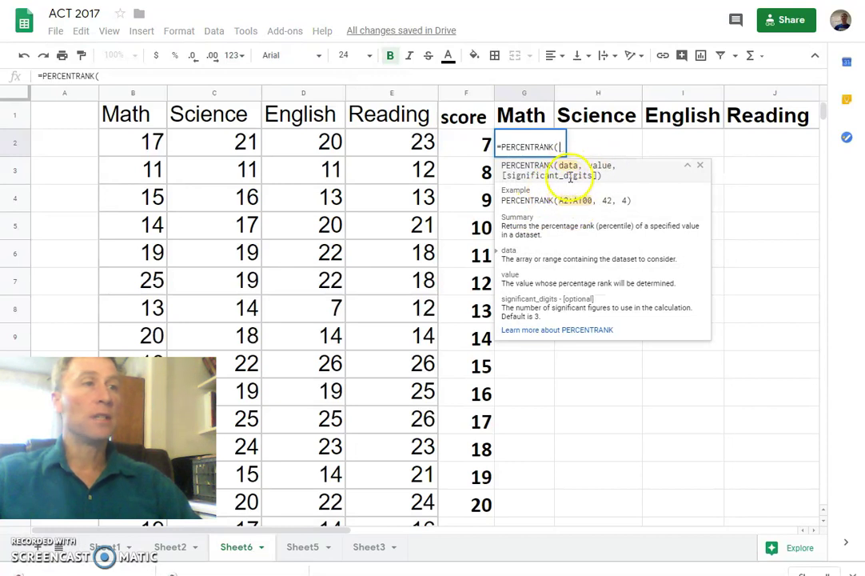
{"action": "left_click", "coordinate": [127, 141]}
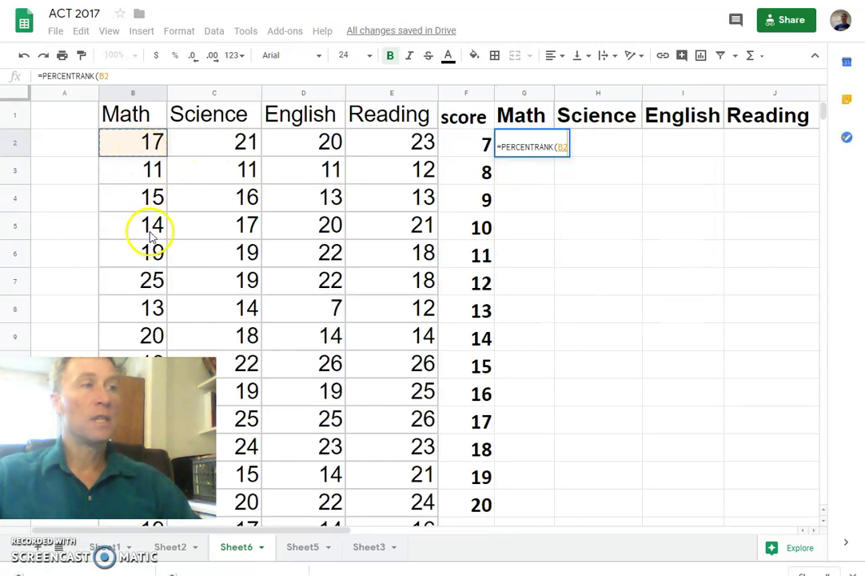
{"action": "scroll", "coordinate": [138, 240], "scroll_direction": "down", "scroll_amount": 3}
{"action": "scroll", "coordinate": [138, 250], "scroll_direction": "down", "scroll_amount": 20}
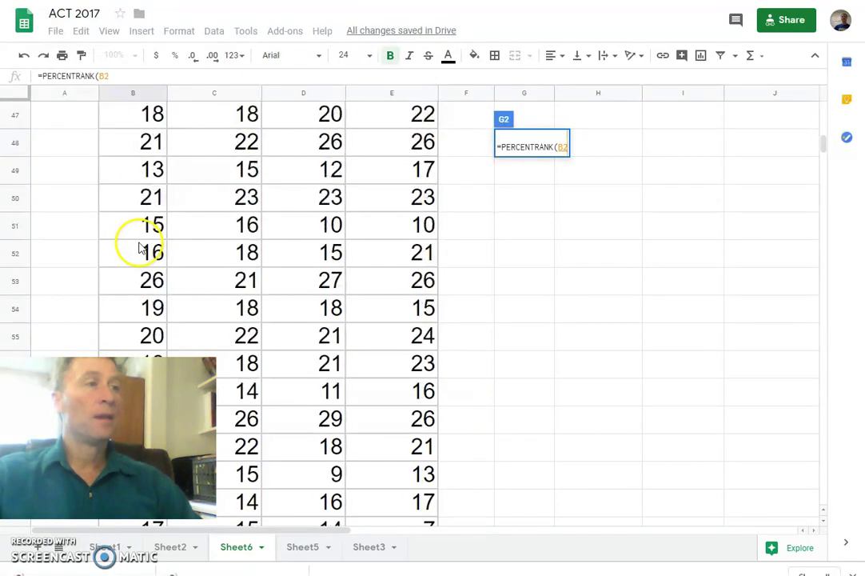
{"action": "scroll", "coordinate": [137, 250], "scroll_direction": "down", "scroll_amount": 12}
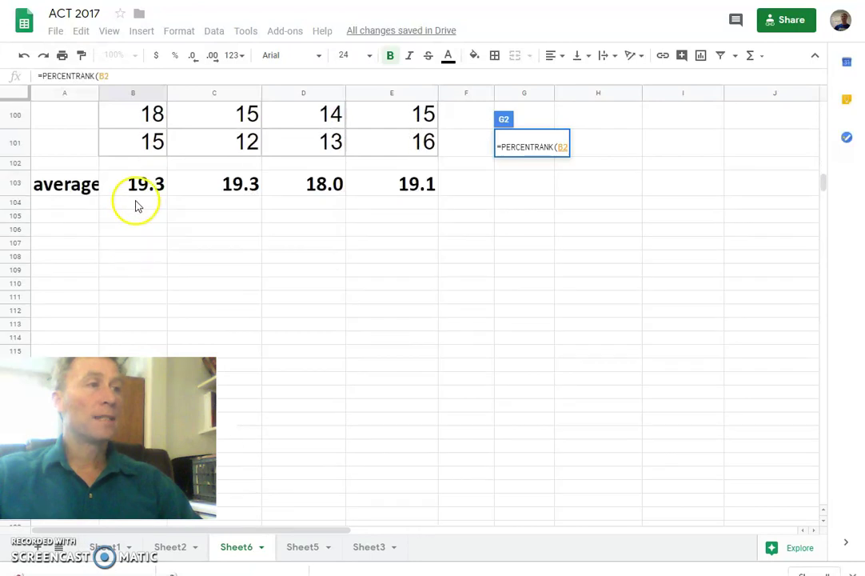
{"action": "left_click", "coordinate": [136, 145], "text": "shift"}
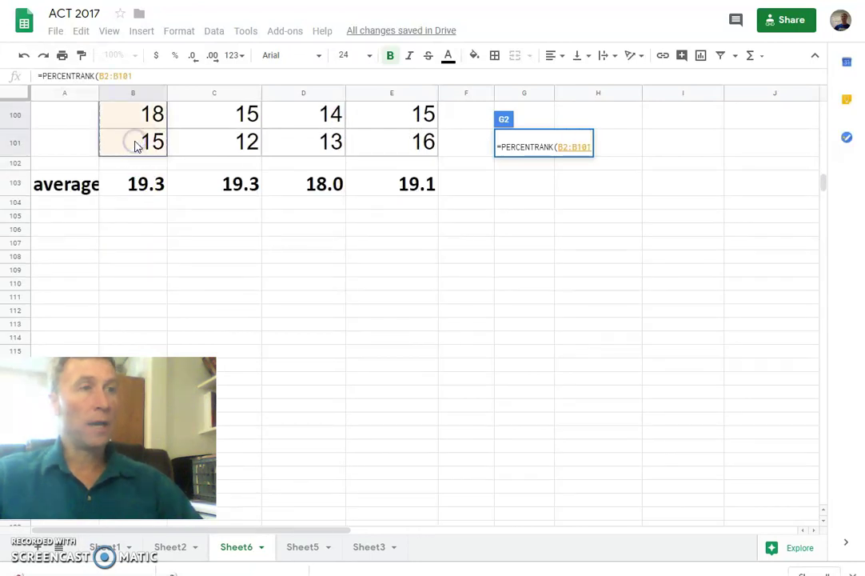
- Complete the G2 formula with the score in F2 as the value and 2 significant digits
{"action": "type", "text": ","}
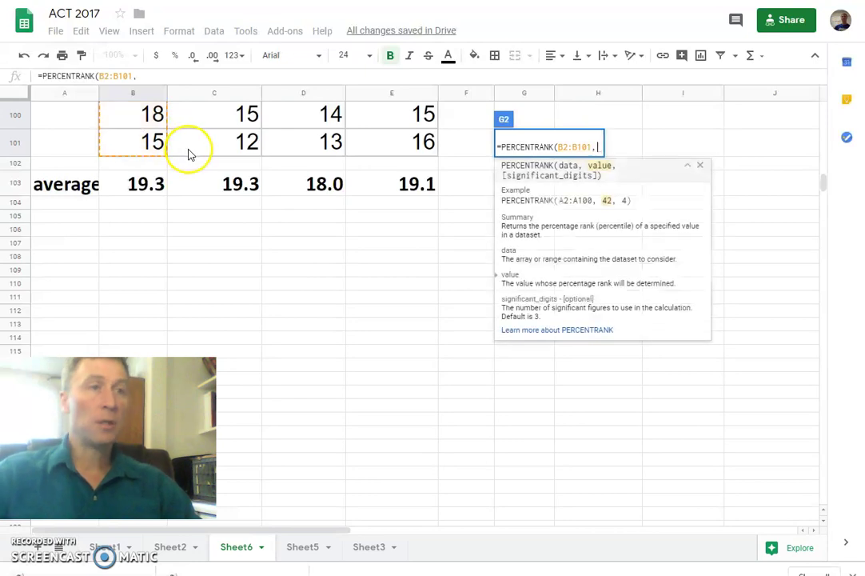
{"action": "scroll", "coordinate": [416, 142], "scroll_direction": "up", "scroll_amount": 16}
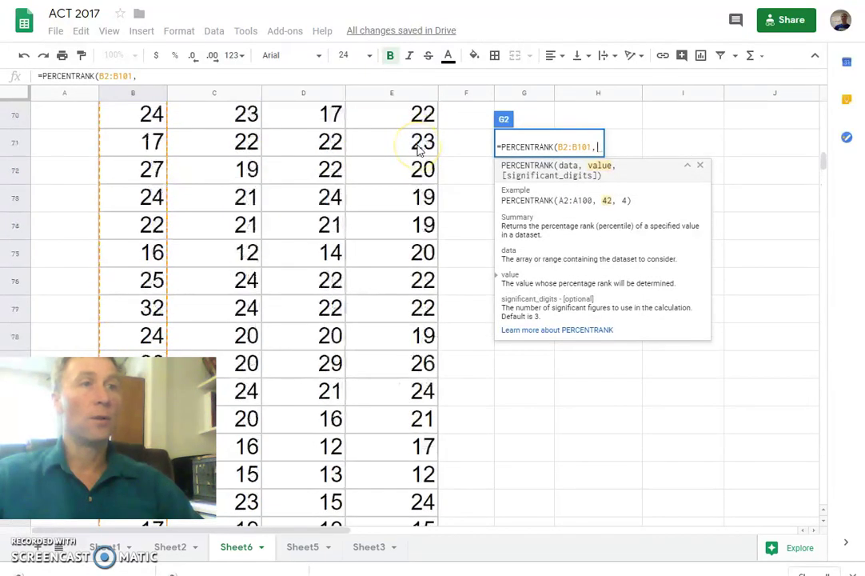
{"action": "scroll", "coordinate": [416, 146], "scroll_direction": "up", "scroll_amount": 16}
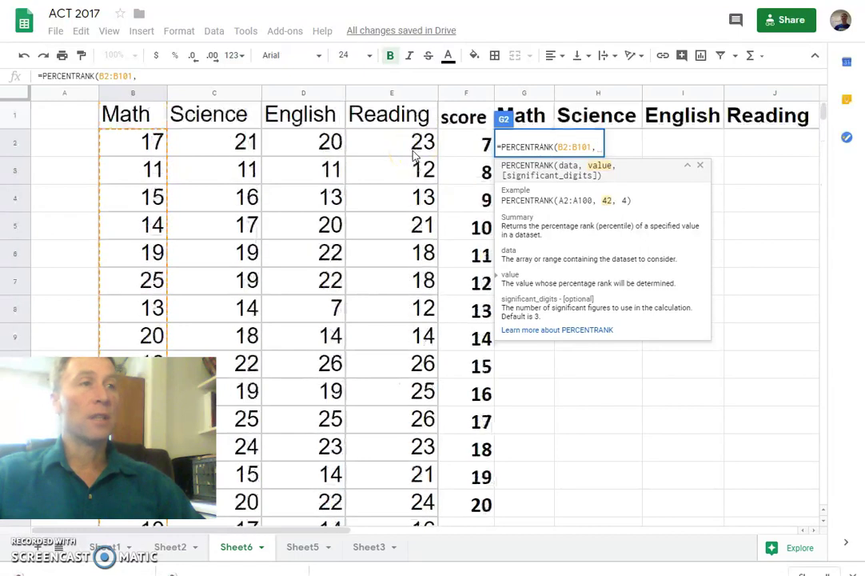
{"action": "left_click", "coordinate": [476, 151]}
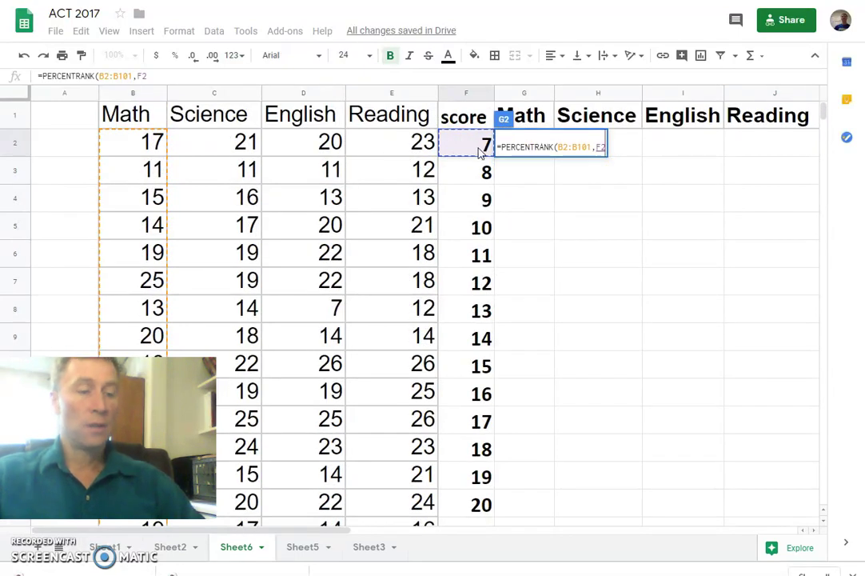
{"action": "type", "text": ",2"}
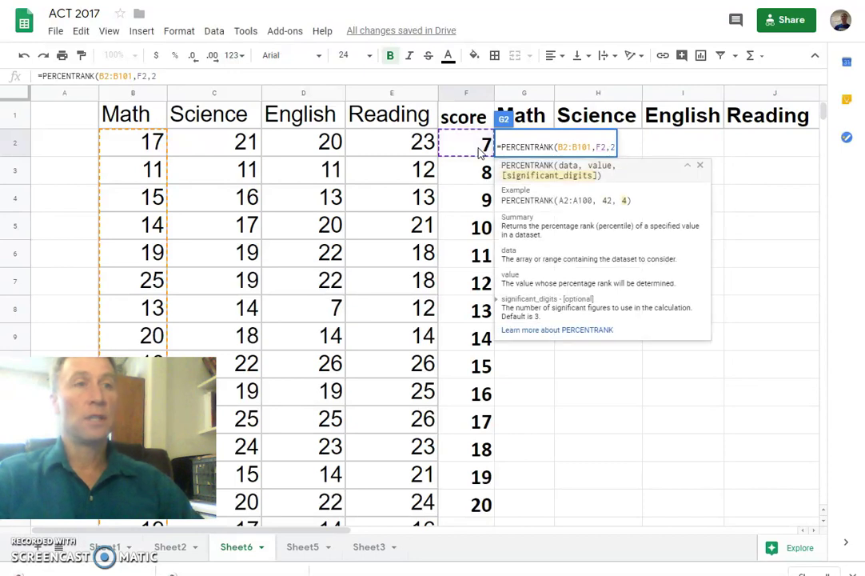
{"action": "key", "text": "Return"}
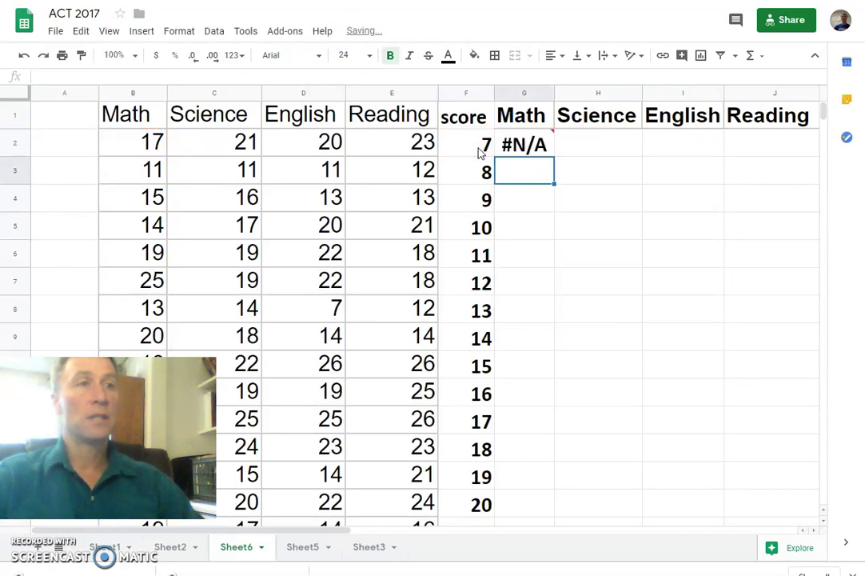
- Make the rows of the data range in G2's PERCENTRANK formula absolute, as B$2:B$101
{"action": "left_click", "coordinate": [526, 149]}
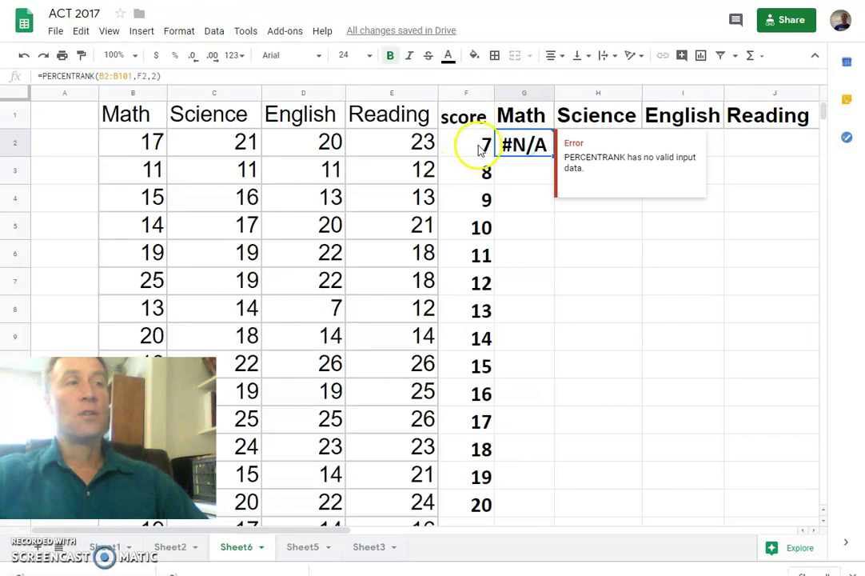
{"action": "mouse_move", "coordinate": [498, 152]}
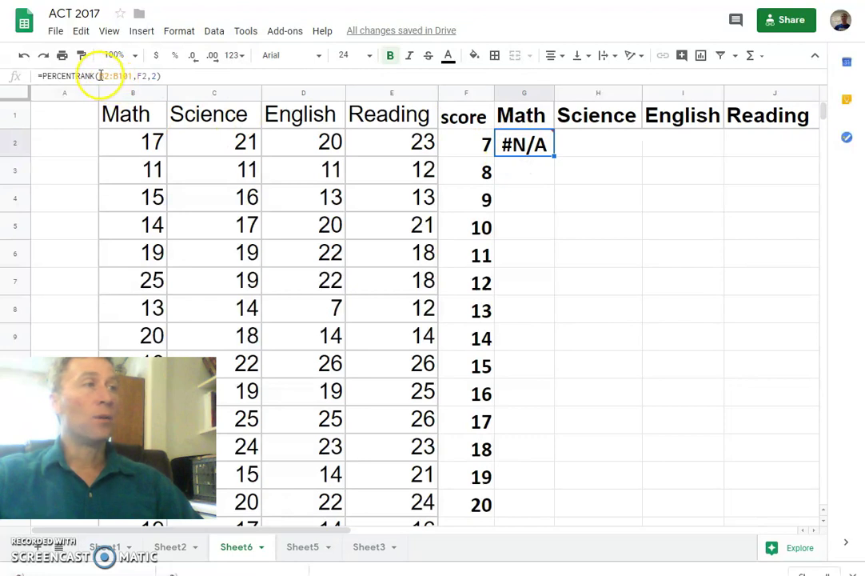
{"action": "key", "text": "BackSpace"}
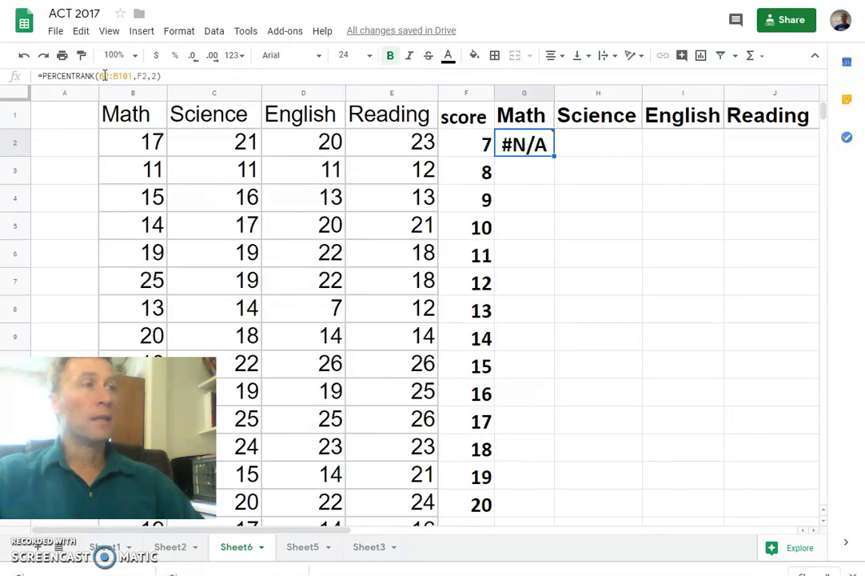
{"action": "left_click", "coordinate": [104, 76]}
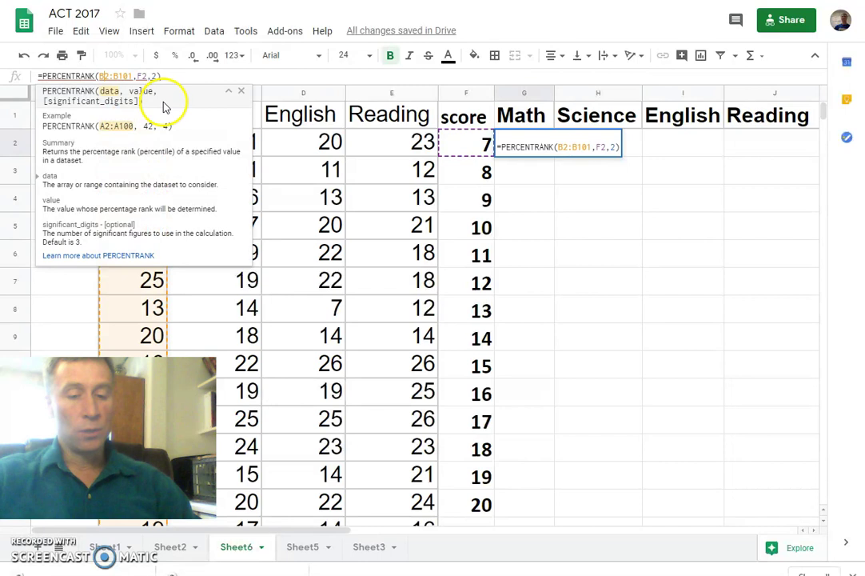
{"action": "type", "text": "$"}
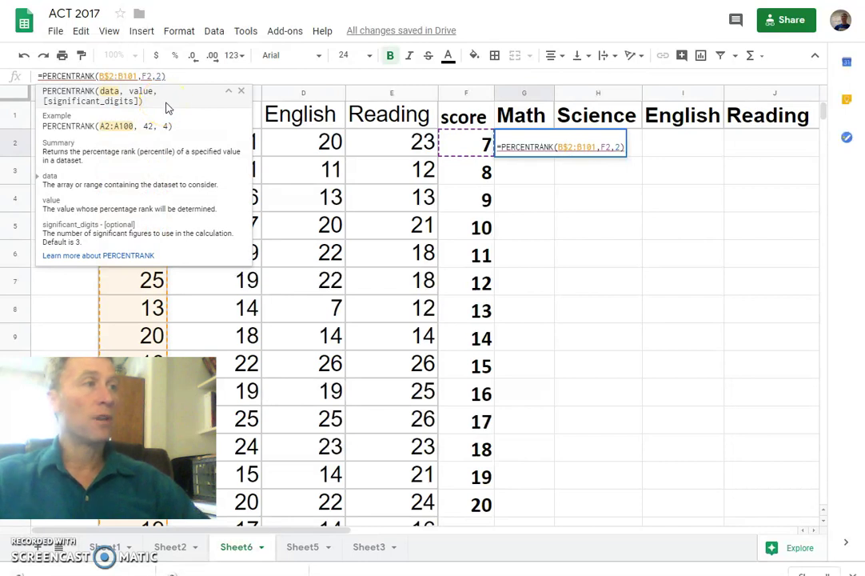
{"action": "left_click", "coordinate": [128, 76]}
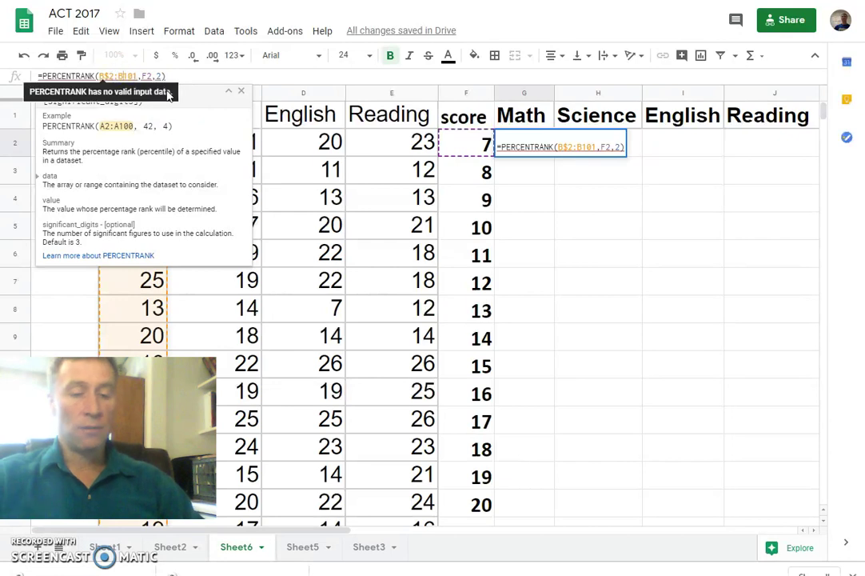
{"action": "type", "text": "$"}
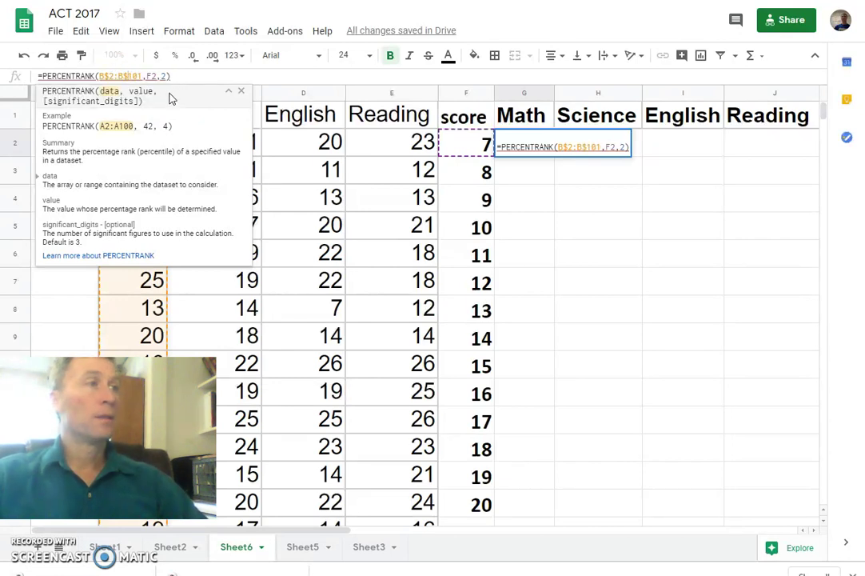
- Lock the column of the score reference as $F2 and commit the formula in G2
{"action": "left_click", "coordinate": [112, 75]}
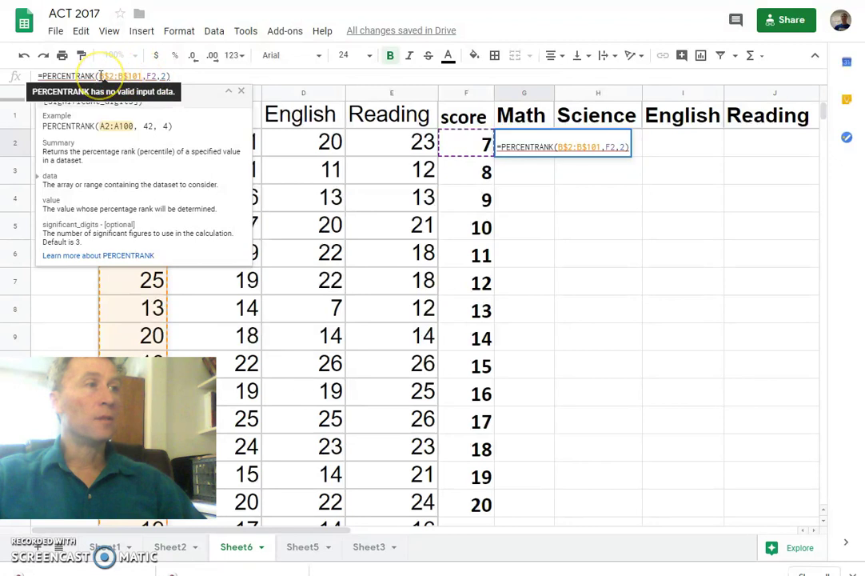
{"action": "left_click_drag", "start_coordinate": [138, 76], "coordinate": [147, 74]}
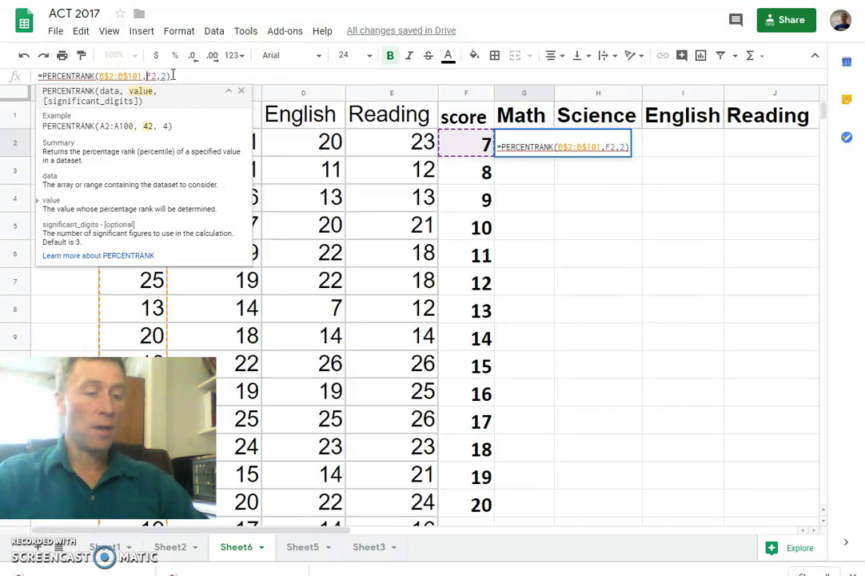
{"action": "type", "text": "$"}
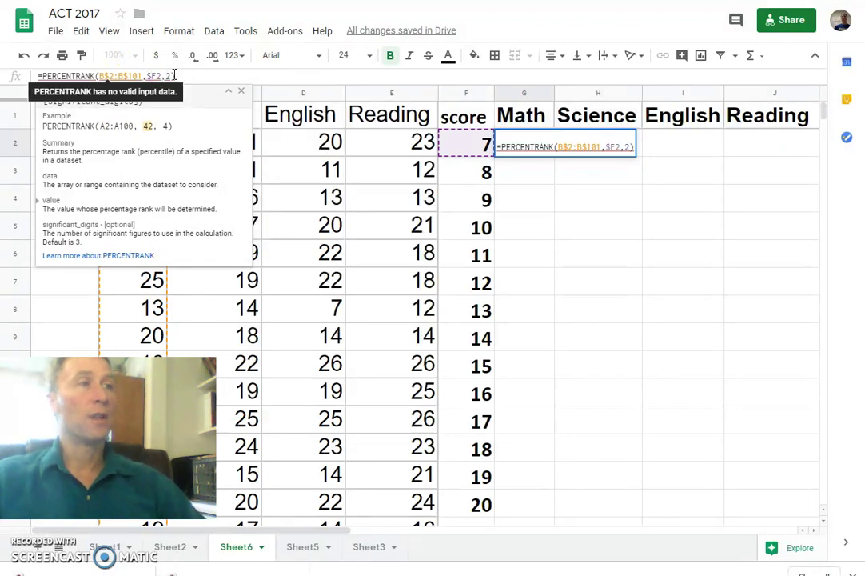
{"action": "left_click", "coordinate": [183, 79]}
{"action": "key", "text": "Return"}
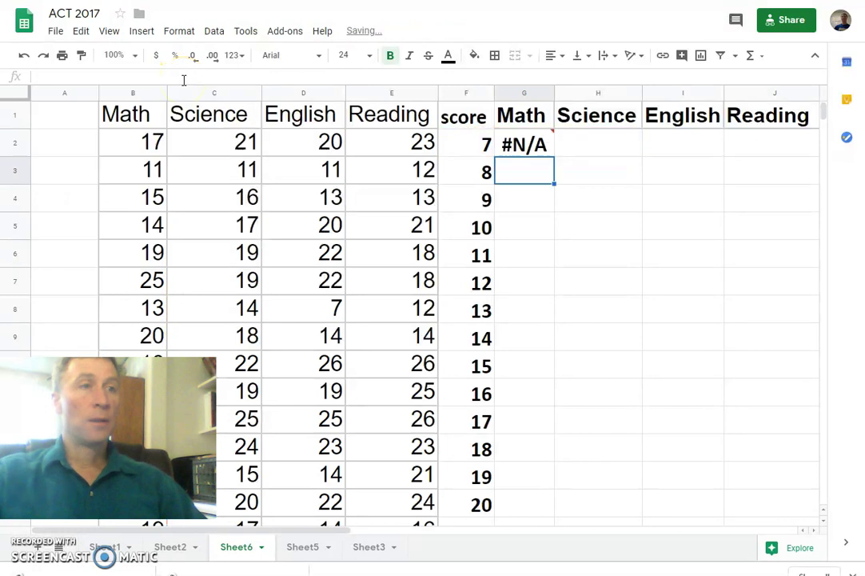
- Fill the G2 formula down the Math percentile column to the row for score 36
{"action": "left_click", "coordinate": [530, 144]}
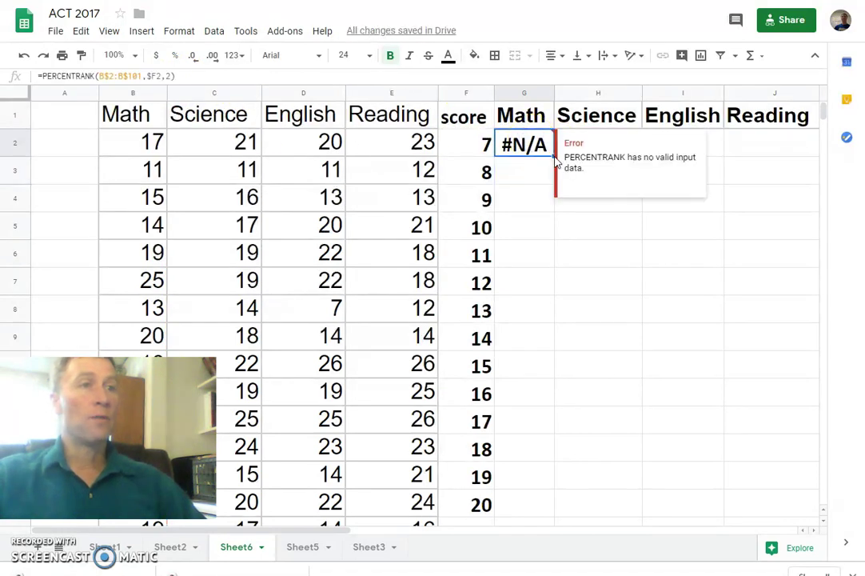
{"action": "left_click_drag", "start_coordinate": [553, 159], "coordinate": [536, 359]}
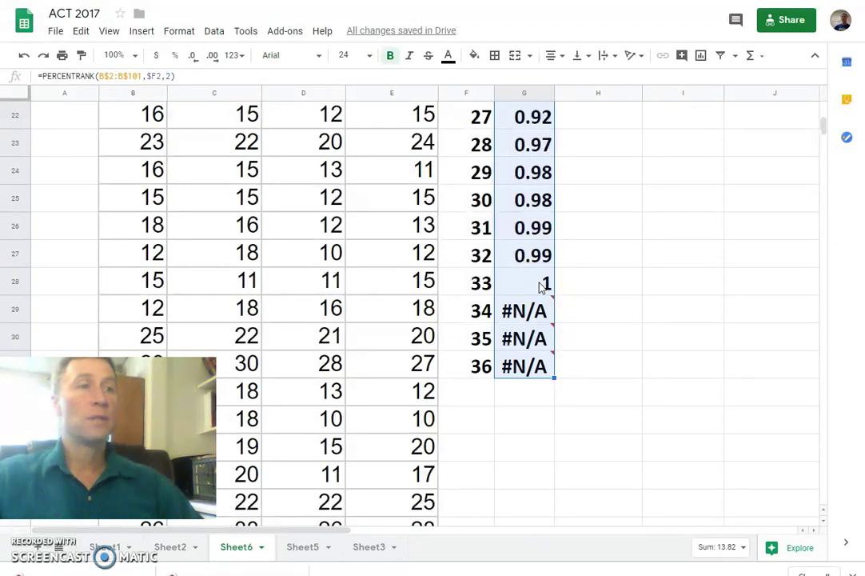
{"action": "scroll", "coordinate": [570, 287], "scroll_direction": "up", "scroll_amount": 1}
{"action": "scroll", "coordinate": [571, 300], "scroll_direction": "down", "scroll_amount": 1}
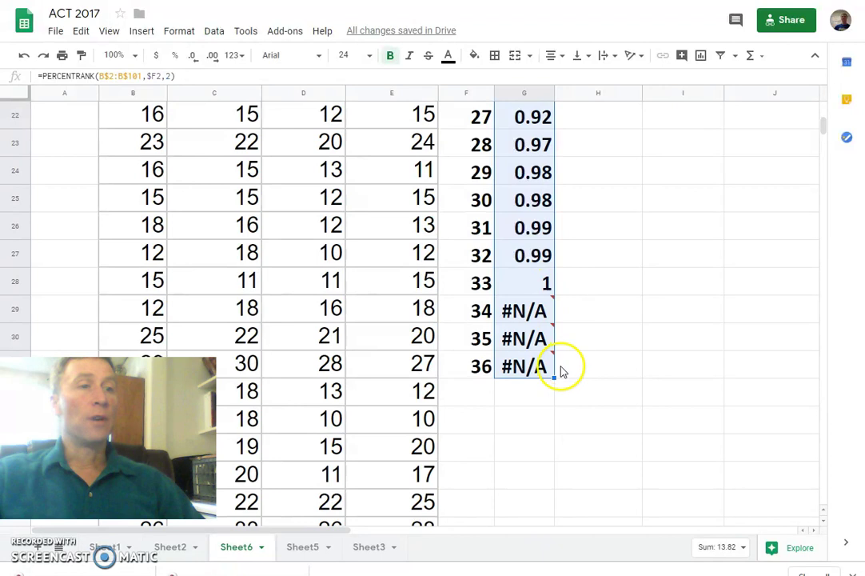
- Fill the Math percentile formulas across the Science, English and Reading columns, through column J
{"action": "mouse_move", "coordinate": [553, 378]}
{"action": "left_click_drag", "start_coordinate": [553, 378], "coordinate": [771, 371]}
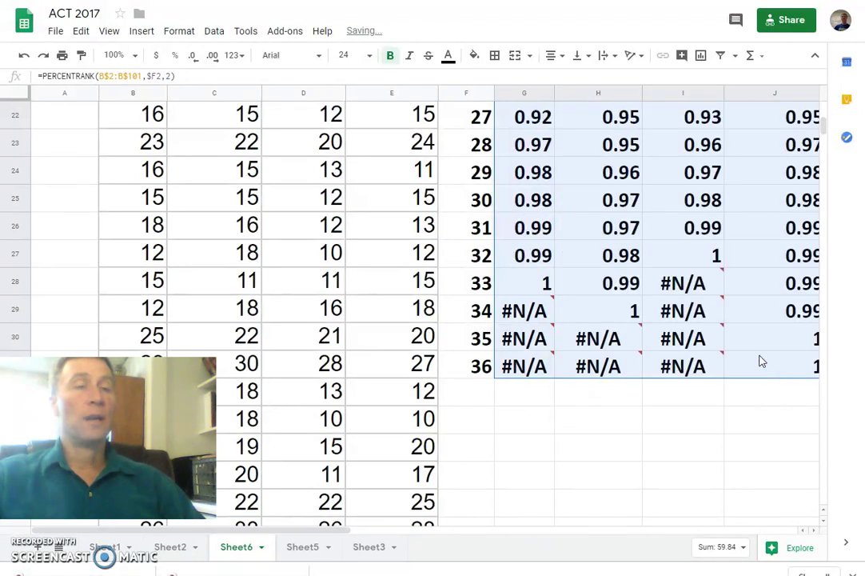
{"action": "scroll", "coordinate": [695, 280], "scroll_direction": "up", "scroll_amount": 2}
{"action": "scroll", "coordinate": [703, 286], "scroll_direction": "up", "scroll_amount": 5}
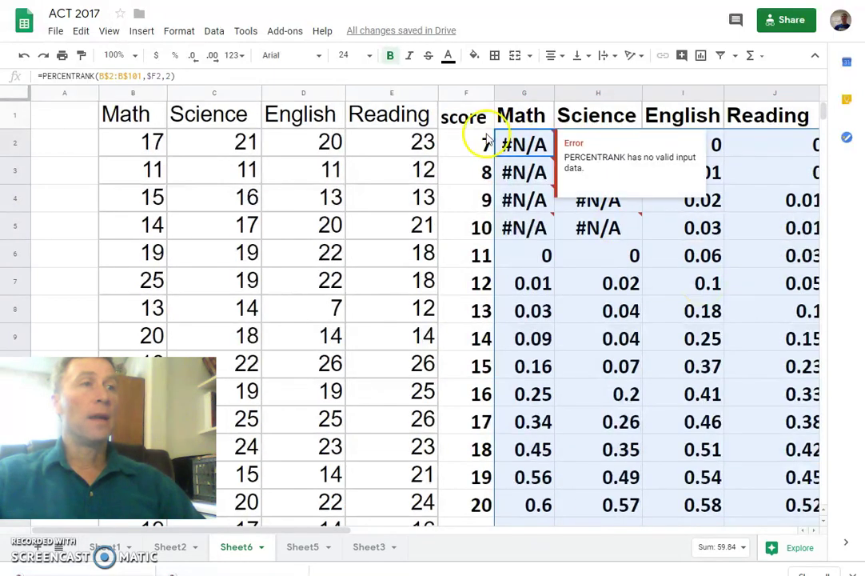
- Insert a chart based on columns F through J, covering the scores and the four percentile columns
{"action": "left_click", "coordinate": [462, 96]}
{"action": "left_click_drag", "start_coordinate": [461, 95], "coordinate": [764, 90]}
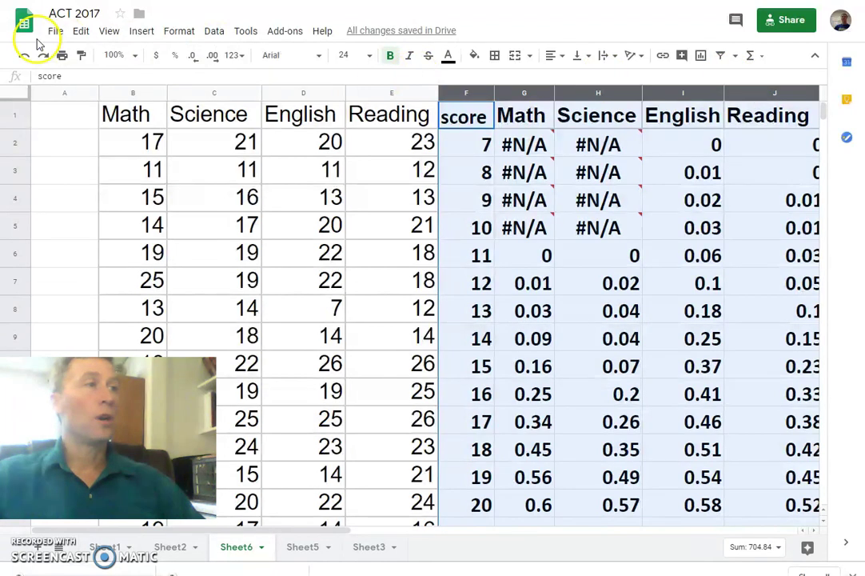
{"action": "left_click", "coordinate": [141, 31]}
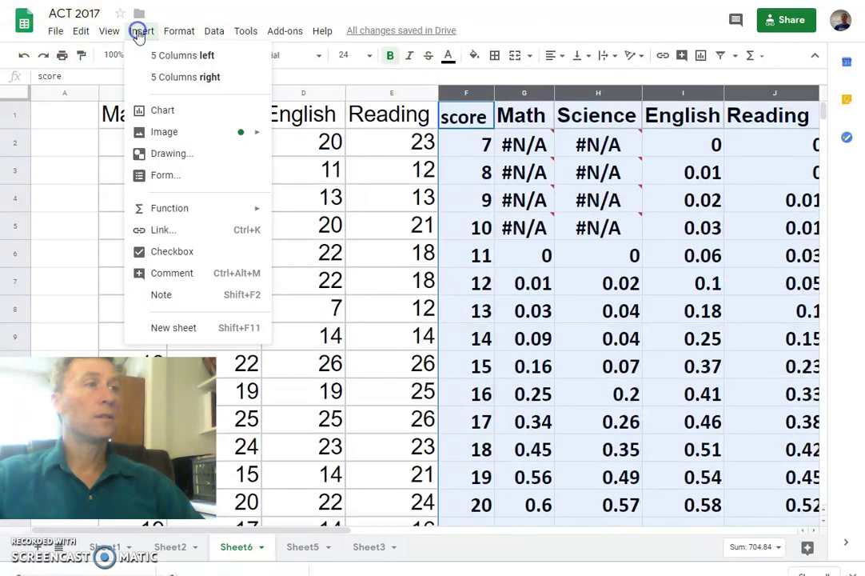
{"action": "left_click", "coordinate": [194, 111]}
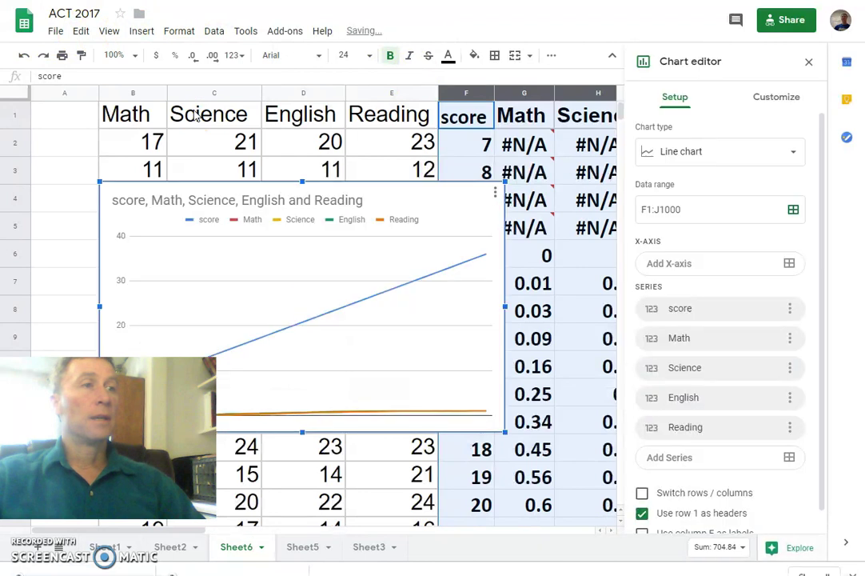
- Remove the score series from the line chart, keeping only Math, Science, English and Reading
{"action": "mouse_move", "coordinate": [392, 296]}
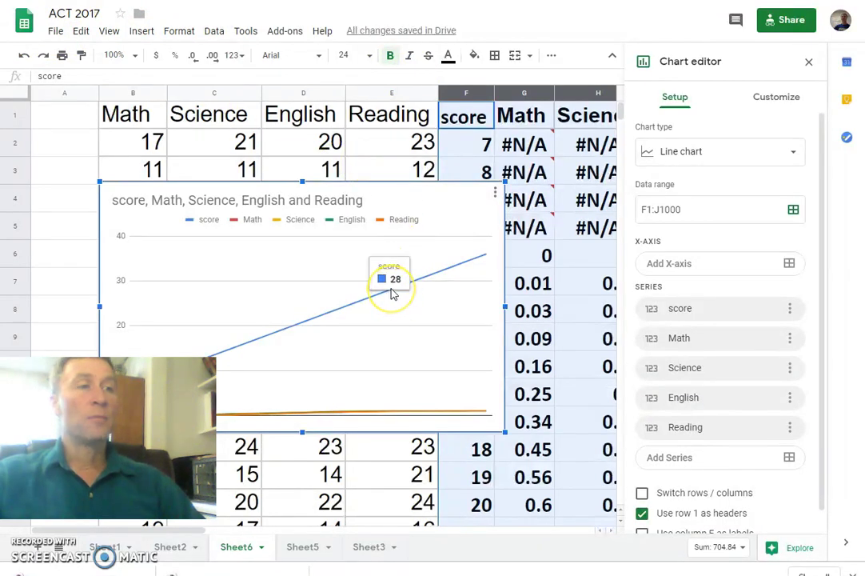
{"action": "mouse_move", "coordinate": [346, 311]}
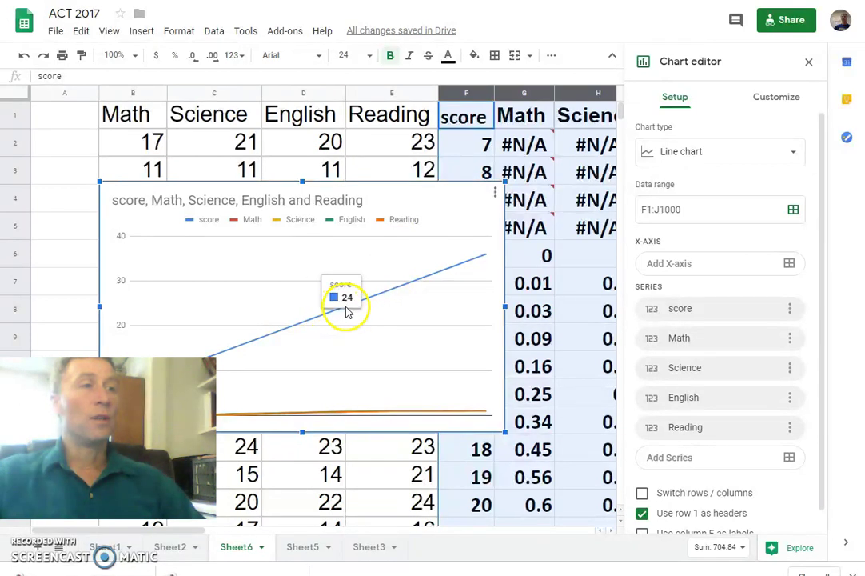
{"action": "left_click", "coordinate": [791, 310]}
{"action": "left_click", "coordinate": [764, 361]}
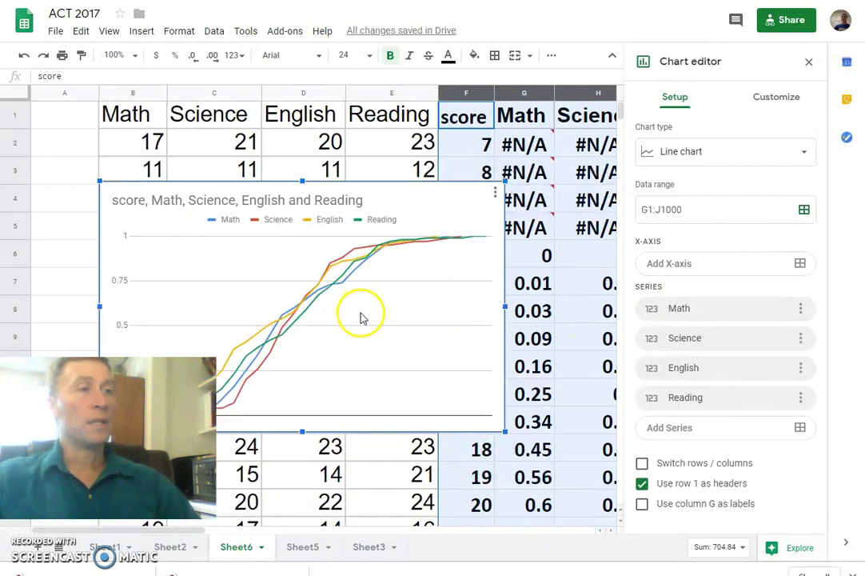
- View the finished ACT score chart on Sheet5 for comparison and return to Sheet6
{"action": "left_click", "coordinate": [297, 552]}
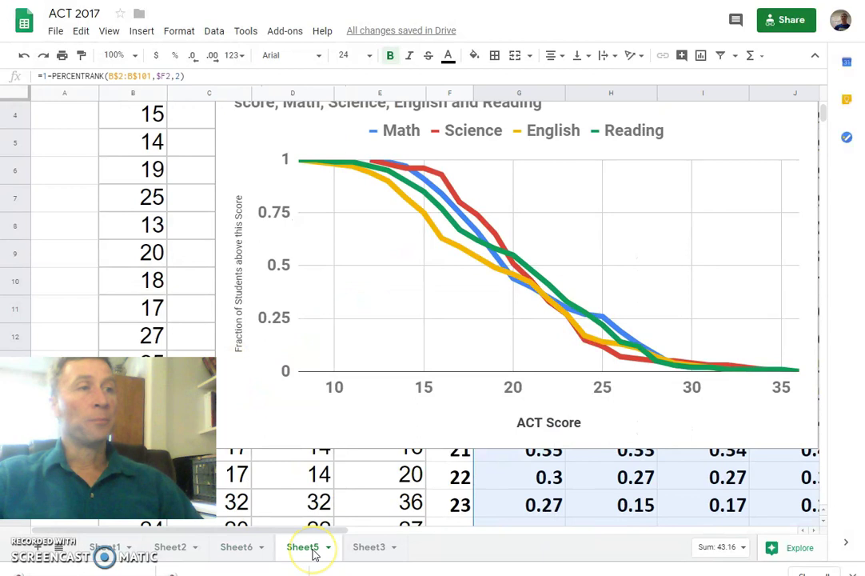
{"action": "mouse_move", "coordinate": [315, 553]}
{"action": "left_mouse_down"}
{"action": "mouse_move", "coordinate": [323, 541]}
{"action": "mouse_move", "coordinate": [278, 550]}
{"action": "mouse_move", "coordinate": [302, 552]}
{"action": "left_mouse_up"}
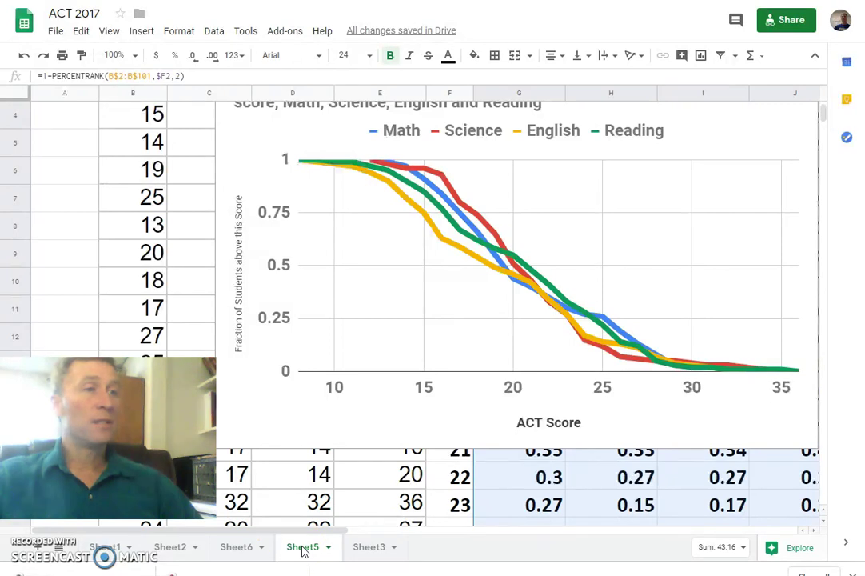
{"action": "left_click", "coordinate": [234, 547]}
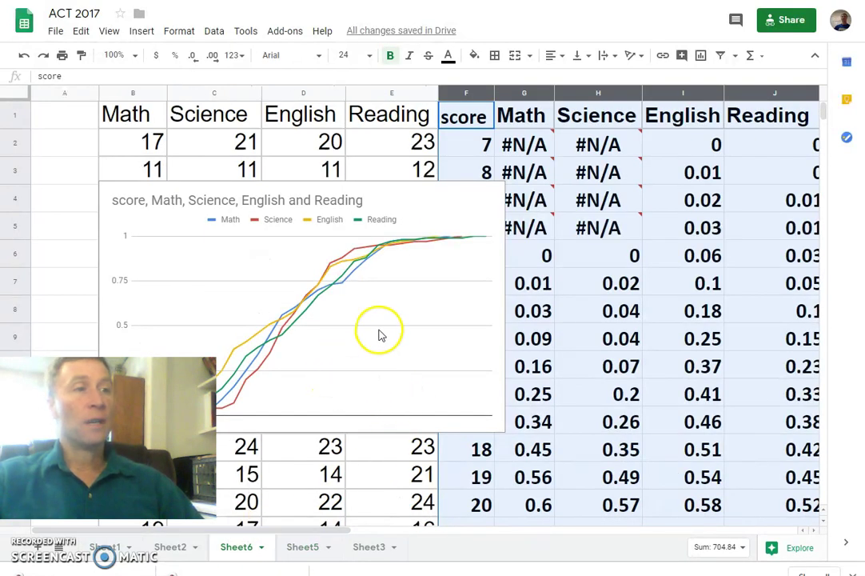
- Move the percentile chart on Sheet6 so its upper-left corner sits at the start of cell D2
{"action": "left_click", "coordinate": [458, 312]}
{"action": "left_click_drag", "start_coordinate": [456, 310], "coordinate": [618, 264]}
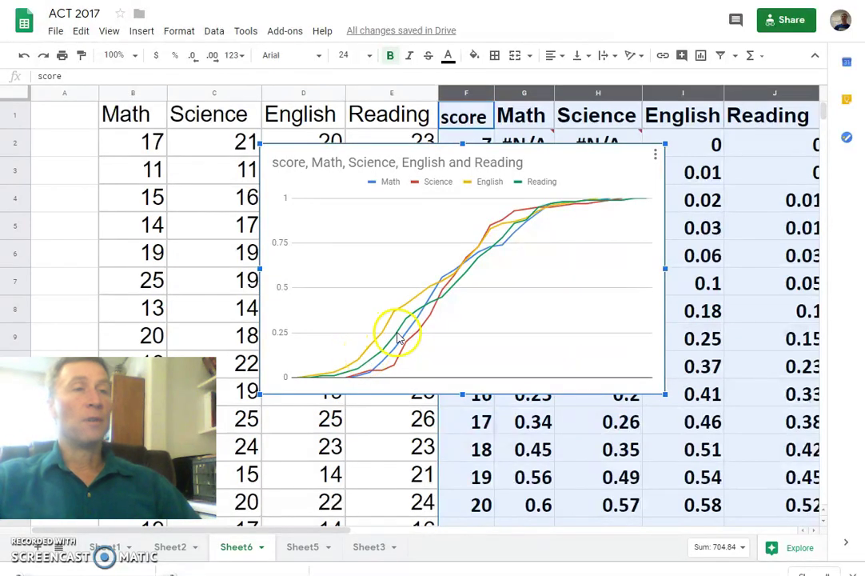
- Examine the English curve on the chart and the error in G2, and compare with the chart on Sheet5
{"action": "mouse_move", "coordinate": [397, 318]}
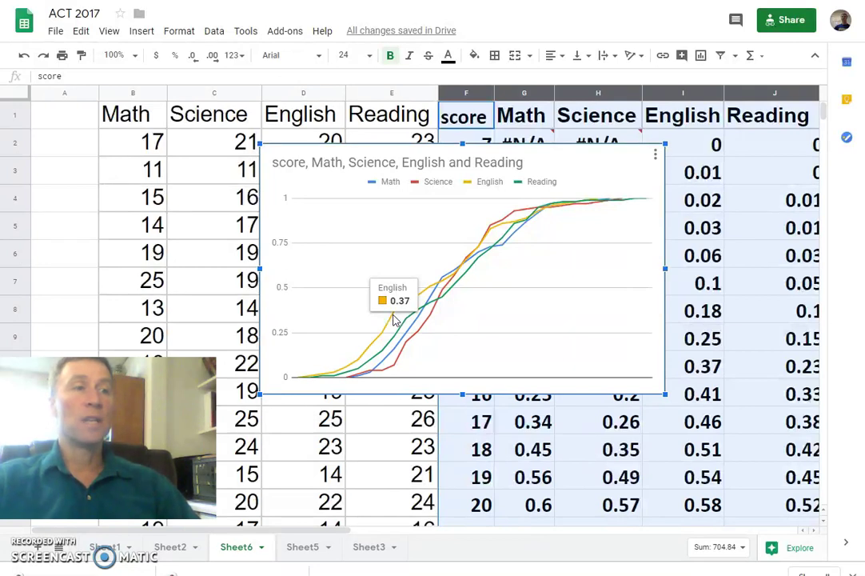
{"action": "left_click", "coordinate": [400, 320]}
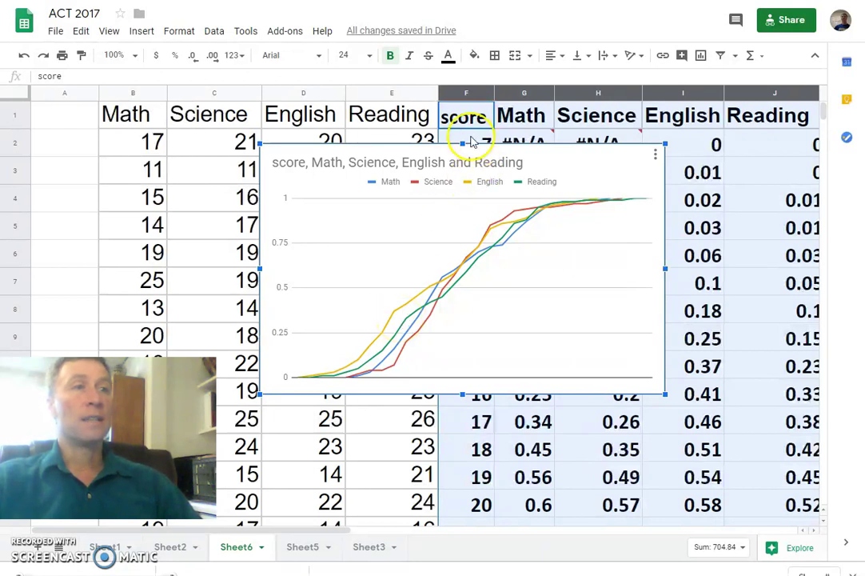
{"action": "mouse_move", "coordinate": [508, 140]}
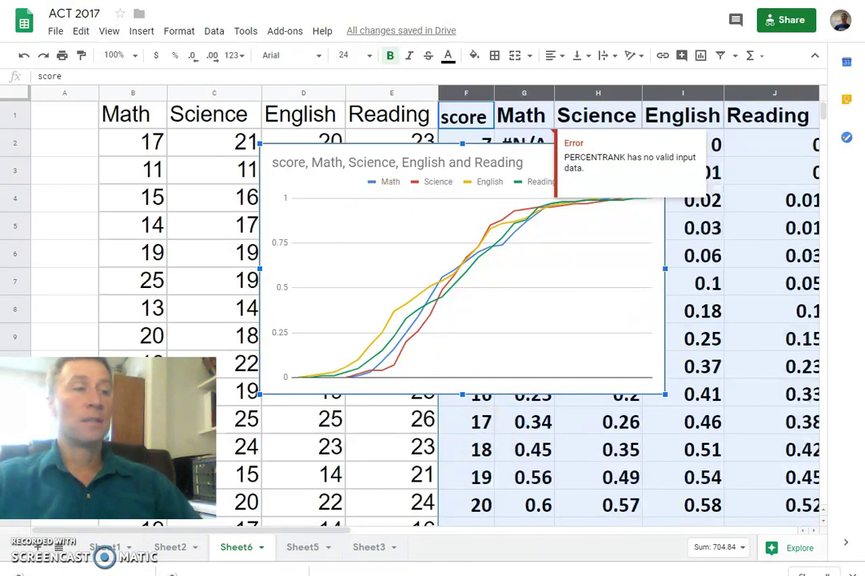
{"action": "left_click", "coordinate": [318, 548]}
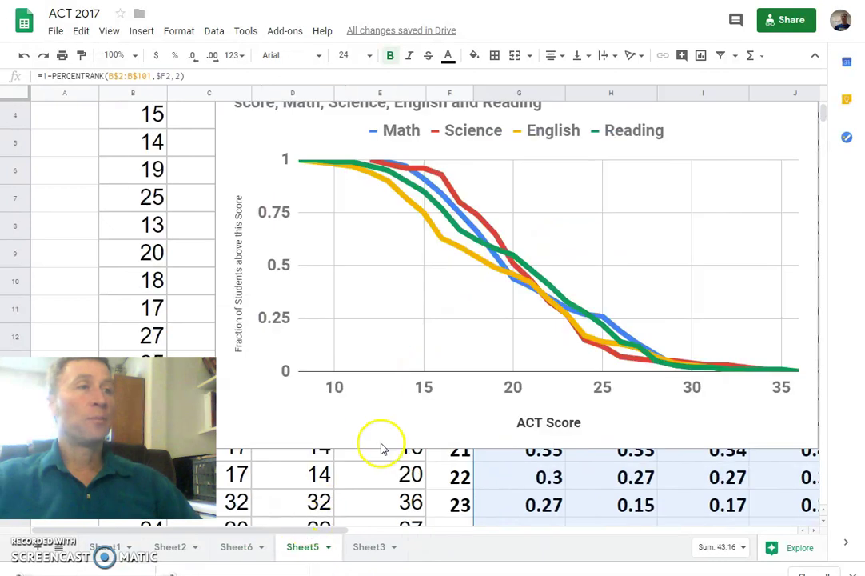